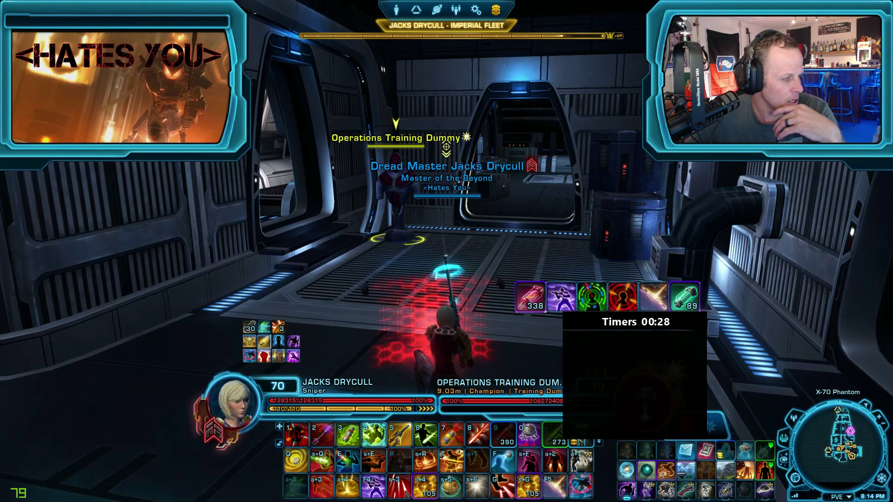
- Switch to StarParse and review its timer settings and overlay settings
{"action": "key", "text": "alt+Tab"}
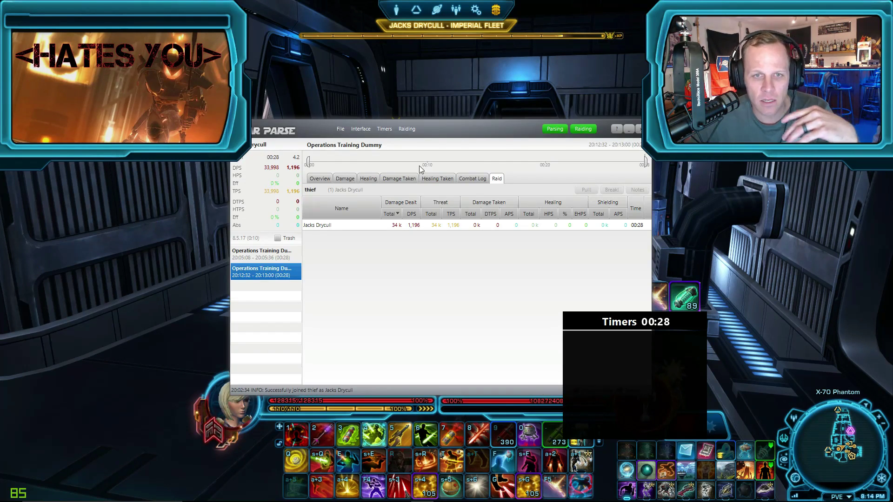
{"action": "left_click_drag", "start_coordinate": [467, 130], "coordinate": [440, 127]}
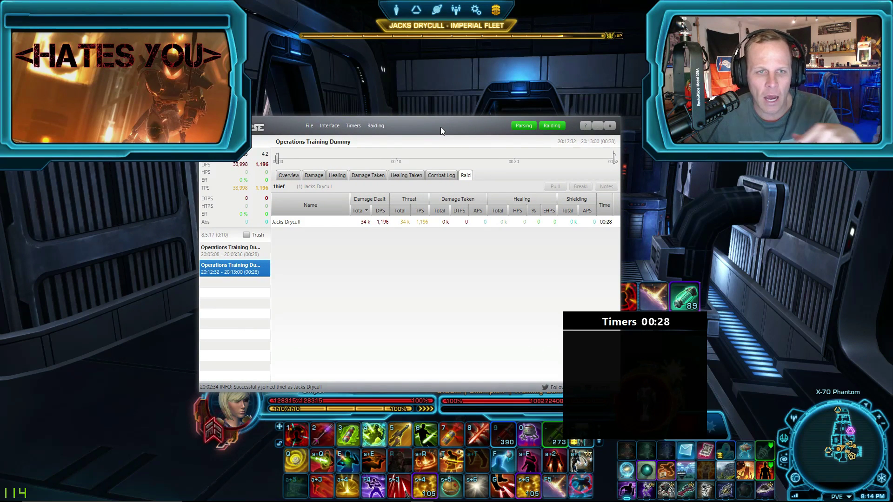
{"action": "left_click", "coordinate": [329, 125]}
{"action": "mouse_move", "coordinate": [351, 126]}
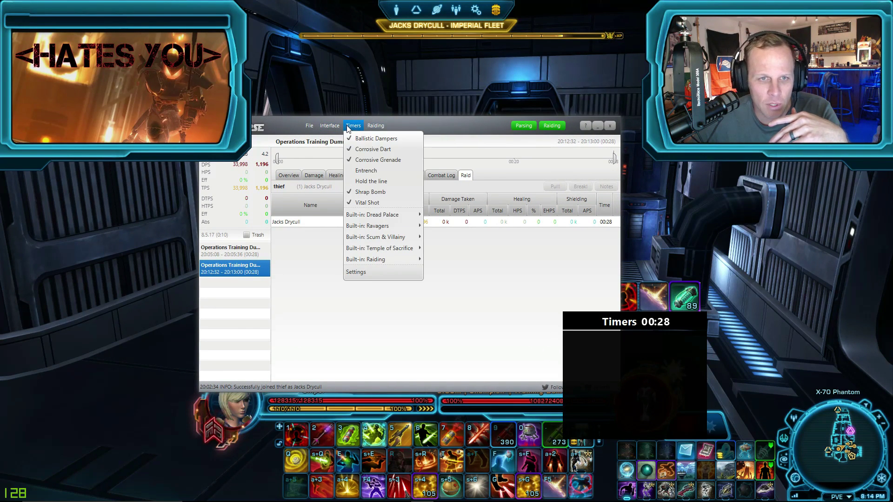
{"action": "left_click", "coordinate": [367, 271]}
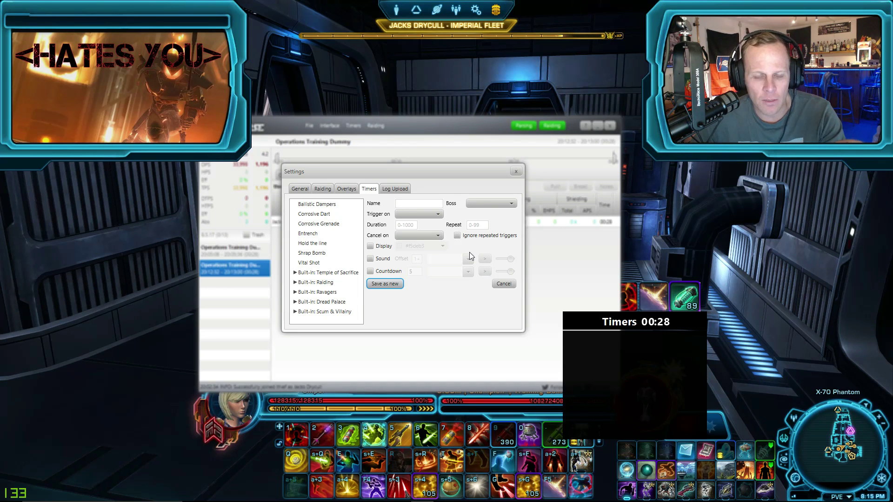
{"action": "left_click", "coordinate": [348, 190]}
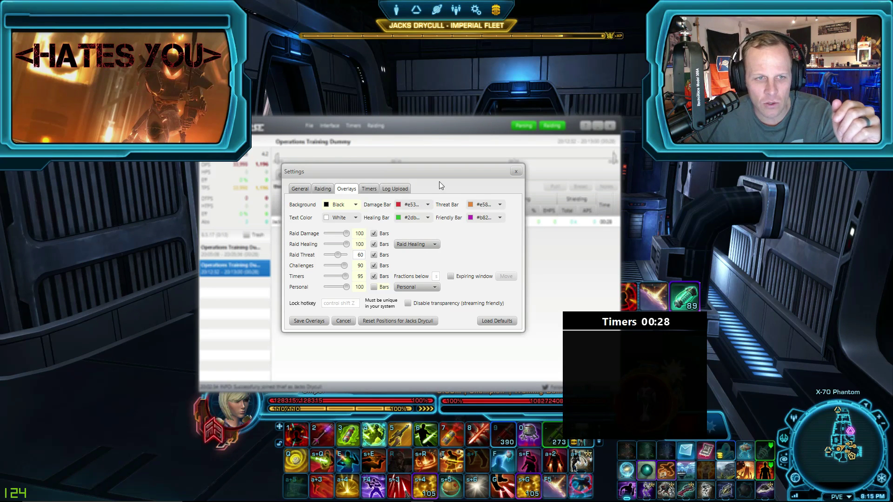
{"action": "left_click", "coordinate": [518, 172]}
- Enable the expiring window for the Timers overlay in the overlay settings
{"action": "left_click", "coordinate": [362, 128]}
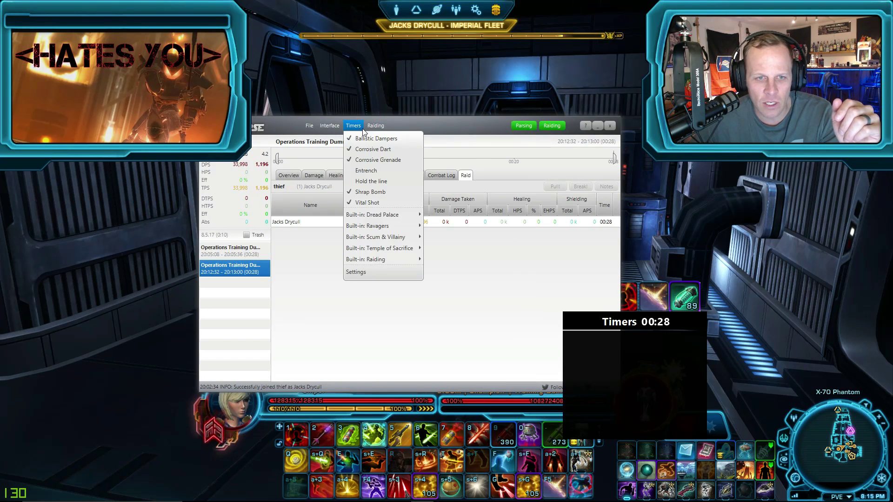
{"action": "left_click", "coordinate": [361, 273]}
{"action": "left_click", "coordinate": [352, 190]}
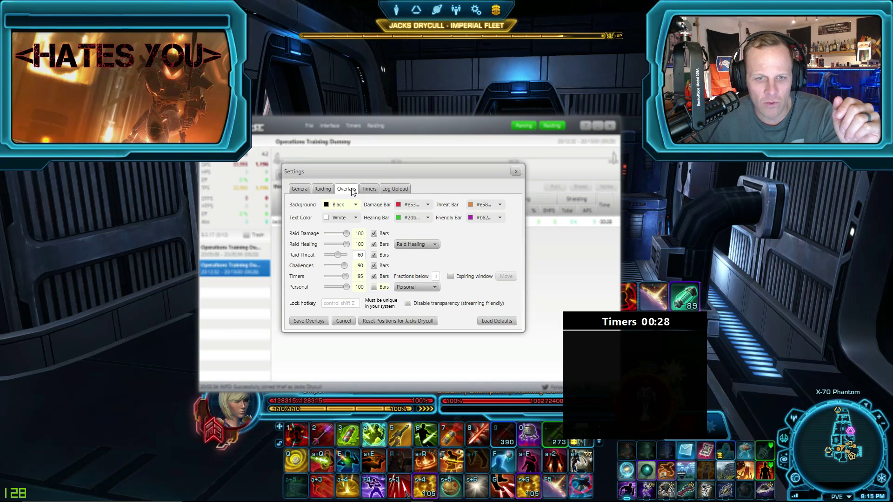
{"action": "left_click", "coordinate": [452, 277]}
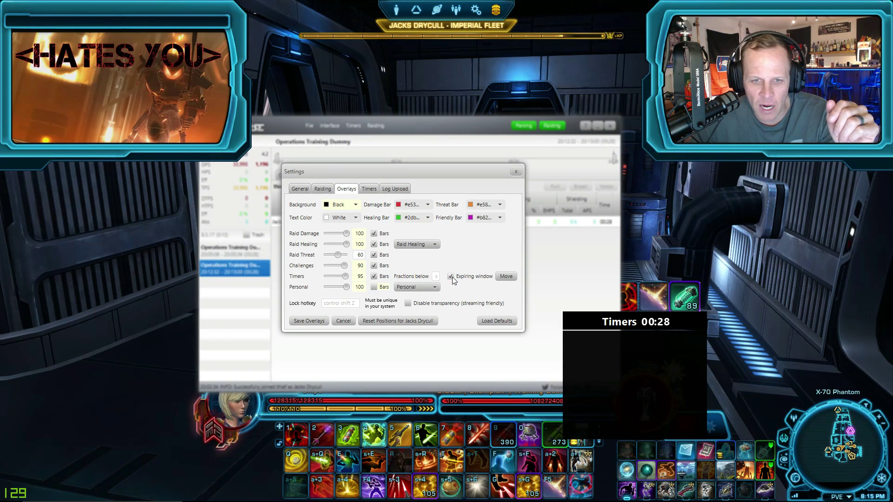
- Position the expiring timers window just left of where the character's nameplate appears in the game and save the overlay settings
{"action": "left_click", "coordinate": [507, 277]}
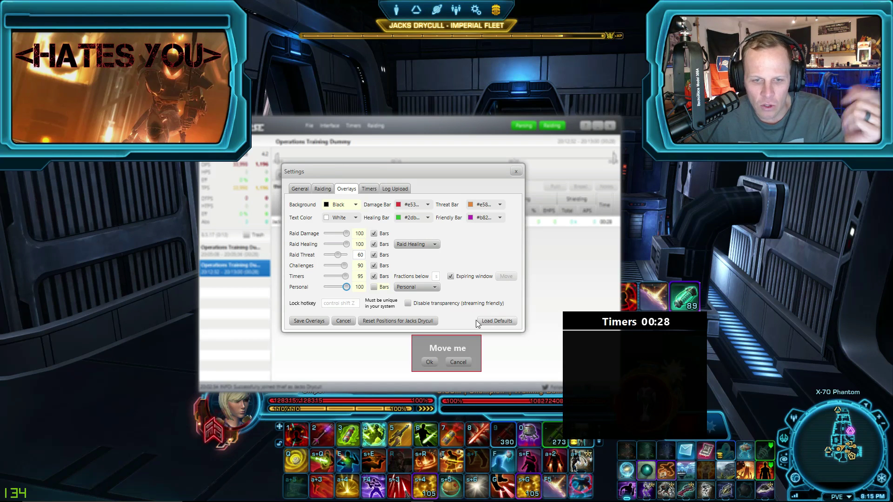
{"action": "mouse_move", "coordinate": [456, 344]}
{"action": "left_mouse_down"}
{"action": "mouse_move", "coordinate": [265, 207]}
{"action": "mouse_move", "coordinate": [277, 251]}
{"action": "mouse_move", "coordinate": [202, 271]}
{"action": "mouse_move", "coordinate": [202, 261]}
{"action": "mouse_move", "coordinate": [300, 210]}
{"action": "mouse_move", "coordinate": [305, 179]}
{"action": "left_mouse_up"}
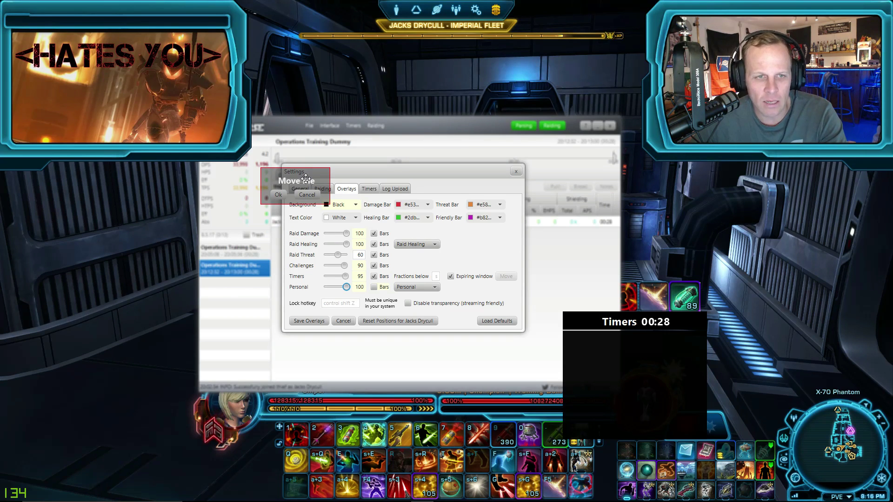
{"action": "left_click_drag", "start_coordinate": [306, 179], "coordinate": [351, 176]}
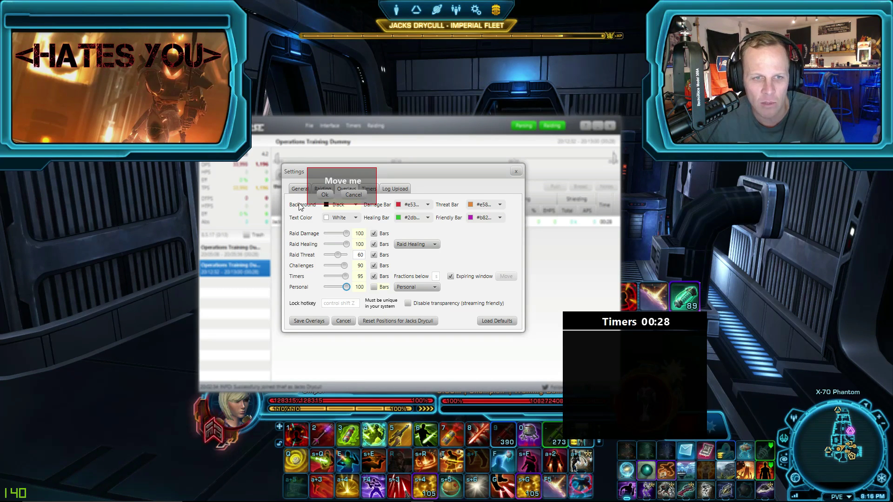
{"action": "left_click", "coordinate": [324, 195]}
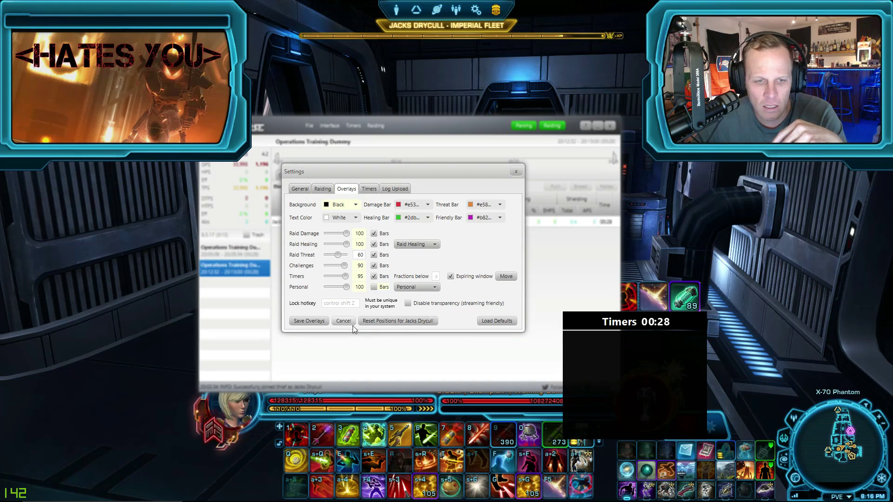
{"action": "left_click", "coordinate": [320, 323]}
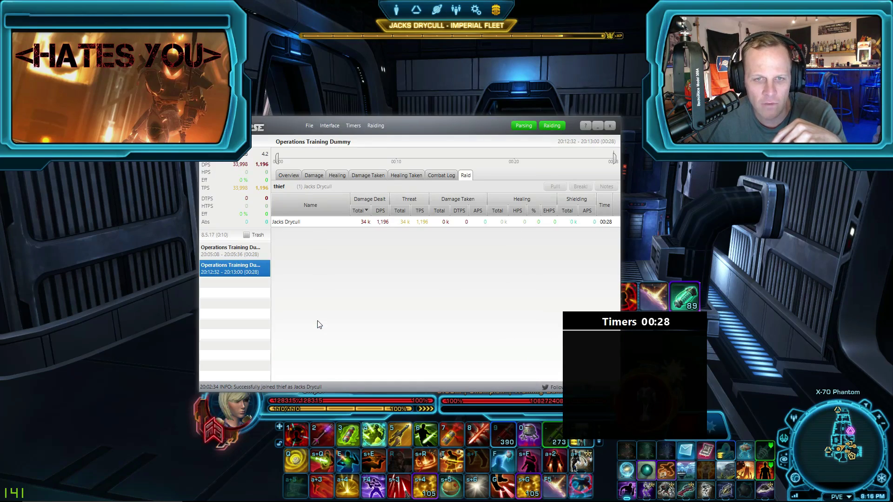
- Return to Star Wars: The Old Republic and attack the Operations Training Dummy with Corrosive Grenade and Corrosive Dart to start their timers
{"action": "left_click", "coordinate": [598, 126]}
{"action": "key", "text": "w"}
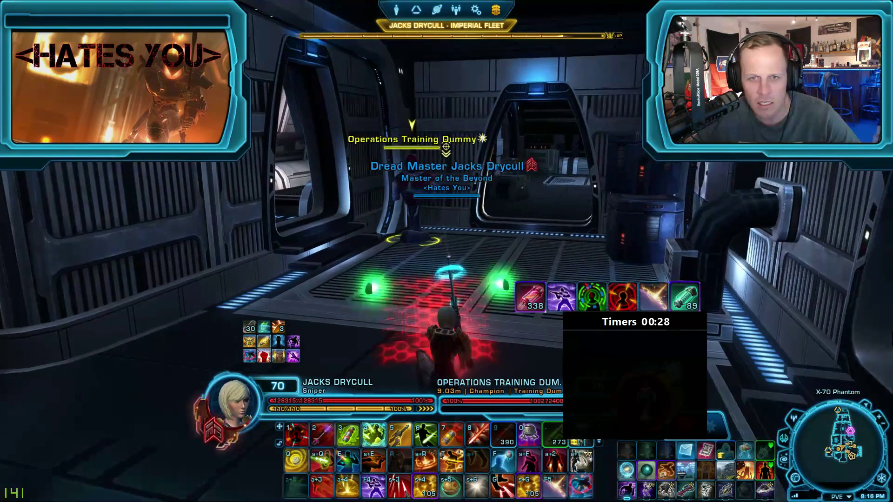
{"action": "key", "text": "d"}
{"action": "key", "text": "a"}
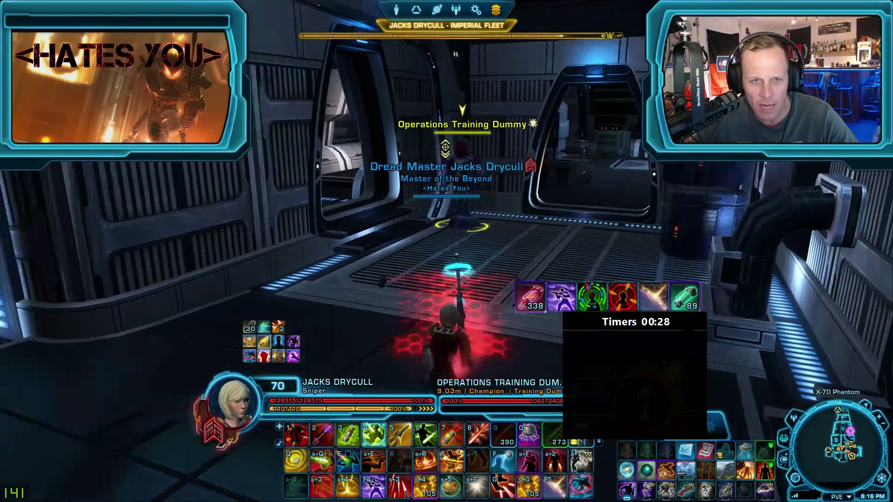
{"action": "key", "text": "1"}
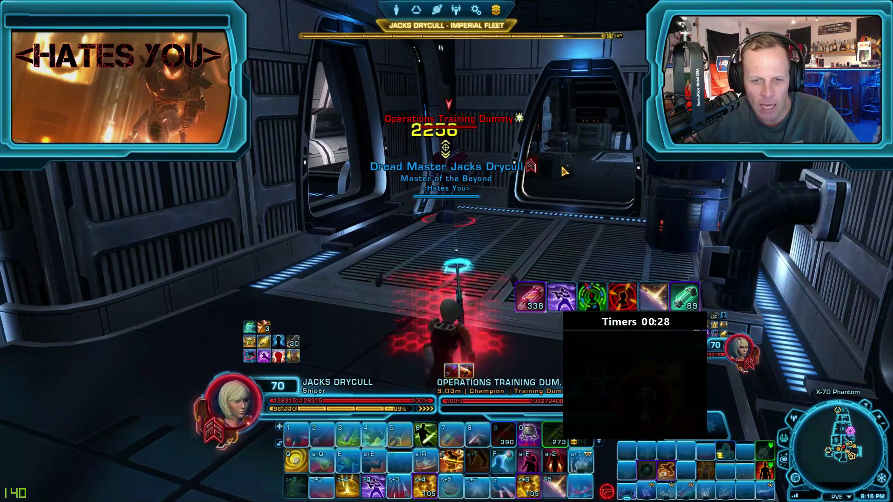
{"action": "key", "text": "4"}
{"action": "key", "text": "3"}
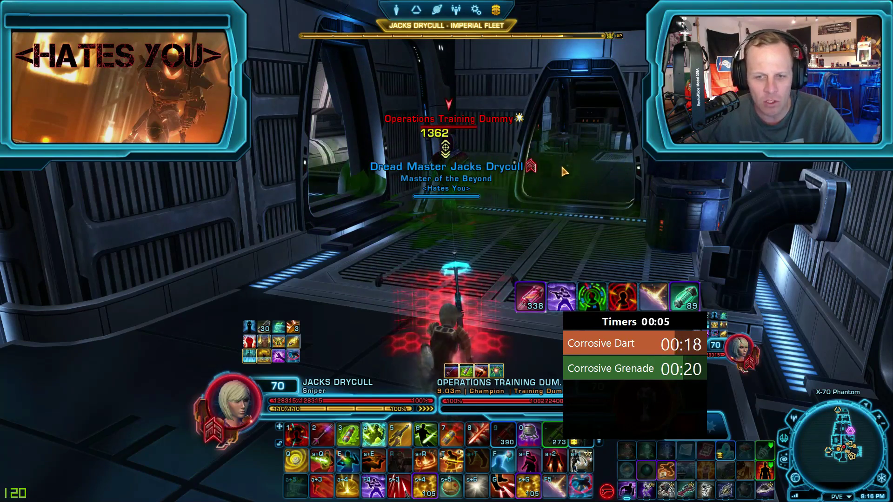
- Start the Ballistic Dampers timer with a defensive ability and watch the Corrosive Dart and Corrosive Grenade timers in the expiring window
{"action": "key", "text": "w"}
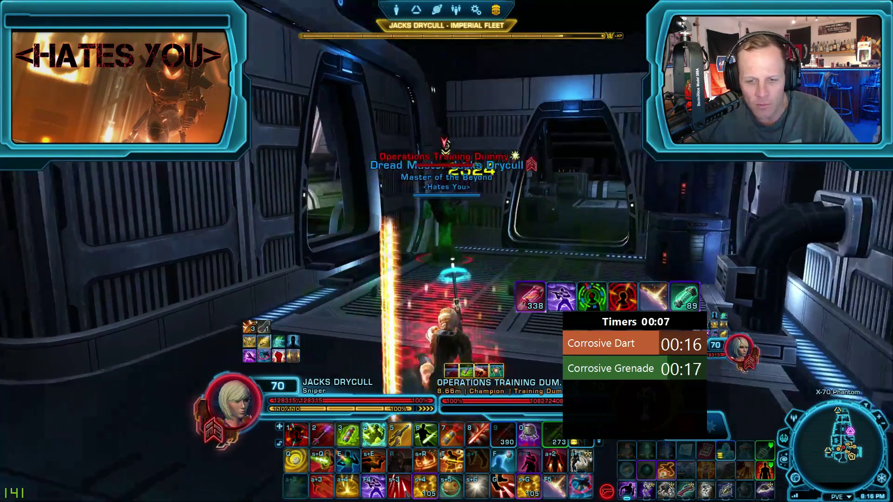
{"action": "key", "text": "shift+f"}
{"action": "left_click_drag", "start_coordinate": [565, 247], "coordinate": [566, 248]}
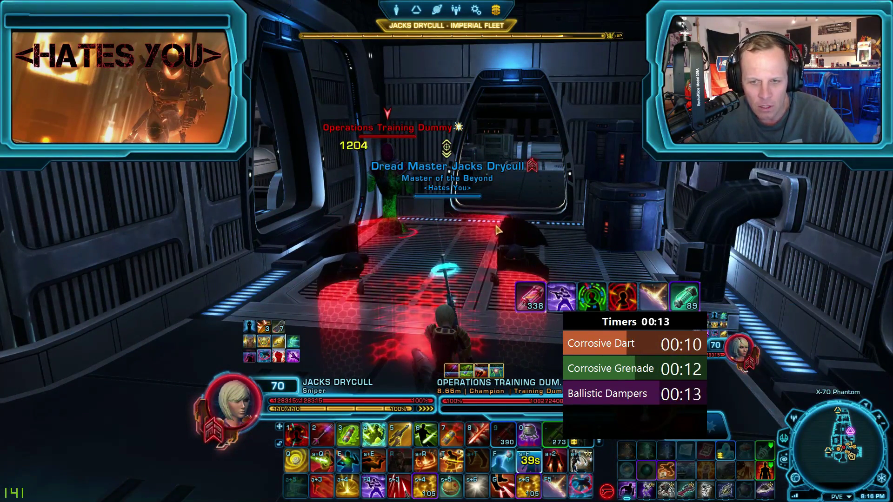
{"action": "left_click_drag", "start_coordinate": [516, 223], "coordinate": [516, 223]}
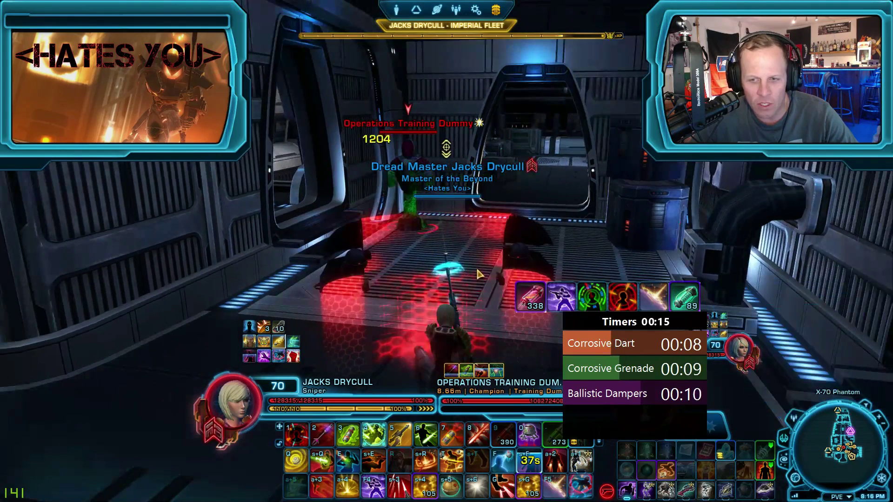
{"action": "left_click_drag", "start_coordinate": [476, 267], "coordinate": [476, 266]}
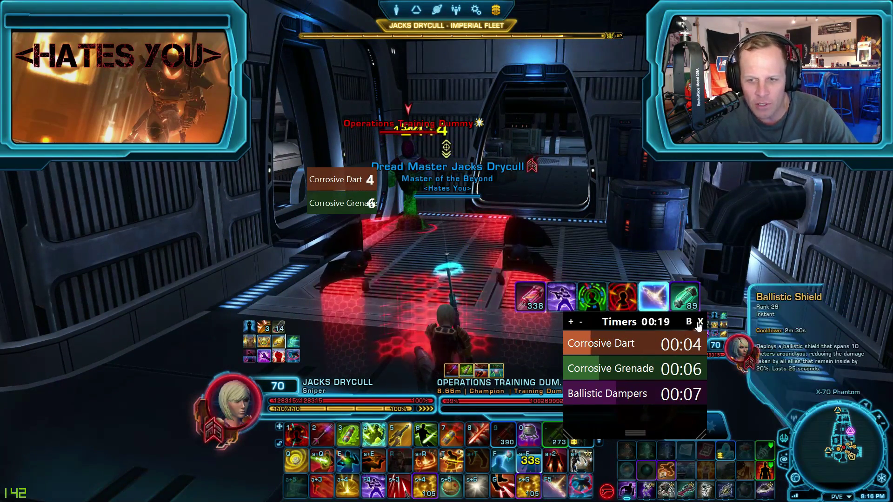
{"action": "left_click_drag", "start_coordinate": [320, 182], "coordinate": [320, 182]}
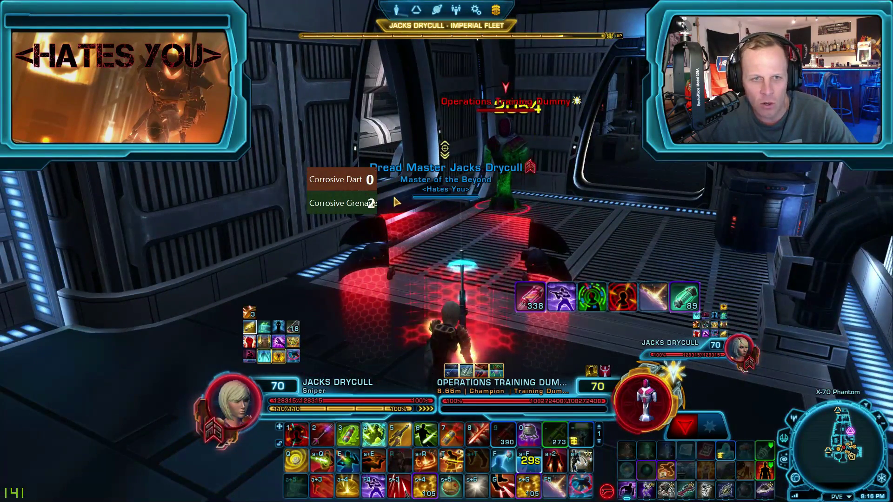
{"action": "mouse_move", "coordinate": [476, 197]}
{"action": "left_mouse_down"}
{"action": "mouse_move", "coordinate": [472, 220]}
{"action": "mouse_move", "coordinate": [479, 211]}
{"action": "left_mouse_up"}
- Clear the target, switch back to StarParse and reposition the expiring timers window from the overlay settings, slightly lower and further left
{"action": "key", "text": "Escape"}
{"action": "key", "text": "Escape"}
{"action": "key", "text": "alt+Tab"}
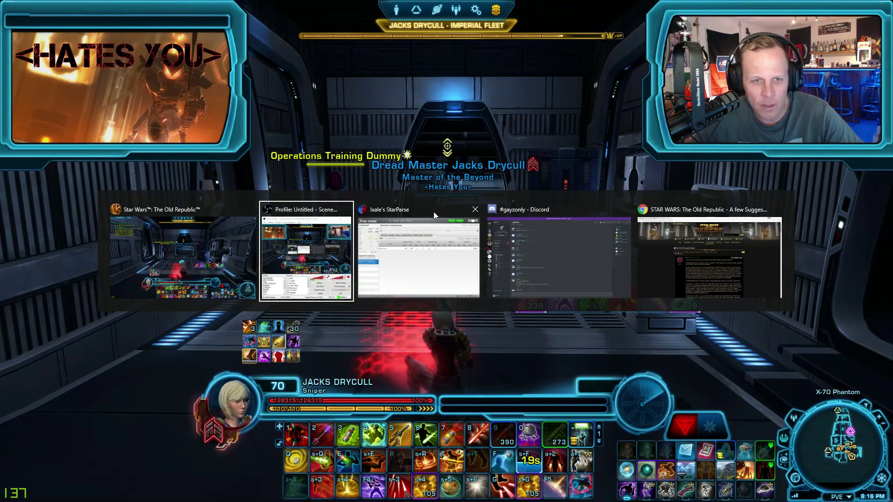
{"action": "left_click", "coordinate": [434, 214]}
{"action": "left_click", "coordinate": [354, 130]}
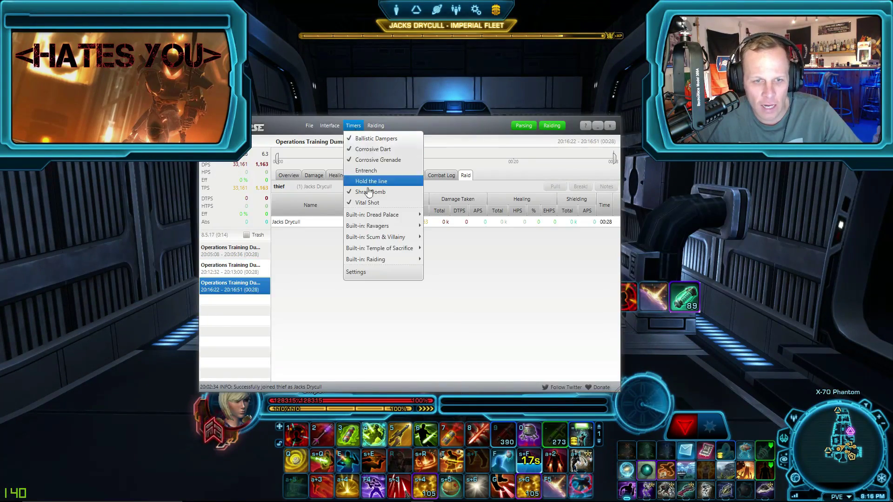
{"action": "left_click", "coordinate": [356, 272]}
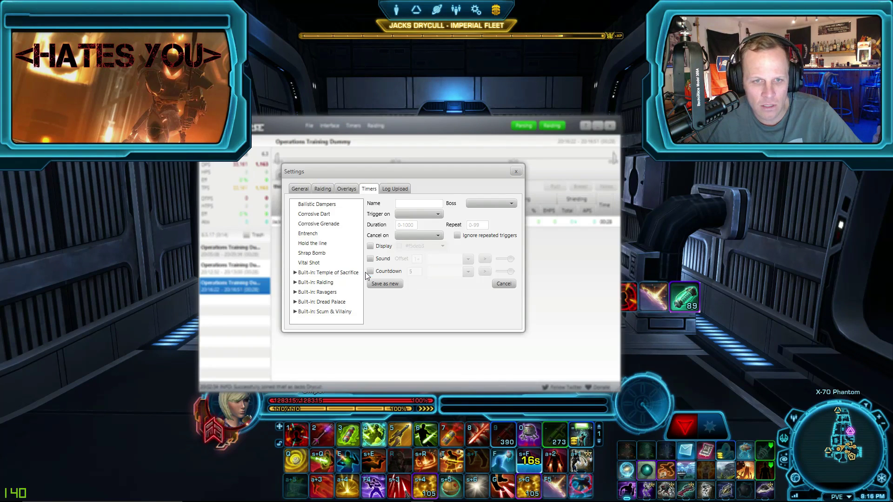
{"action": "left_click", "coordinate": [347, 189]}
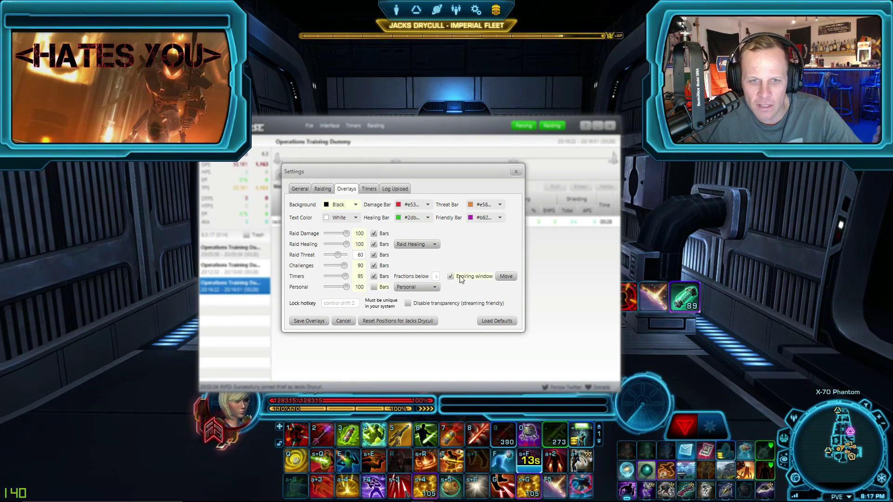
{"action": "left_click", "coordinate": [503, 277]}
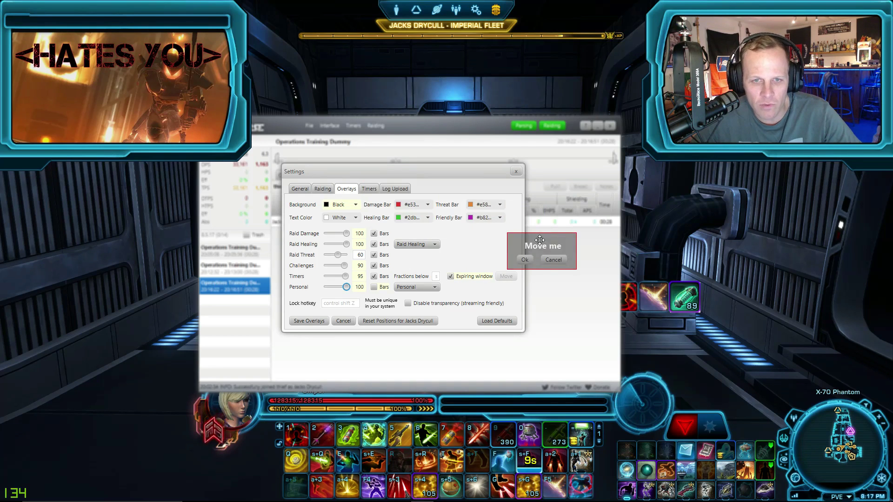
{"action": "left_click_drag", "start_coordinate": [537, 239], "coordinate": [319, 188]}
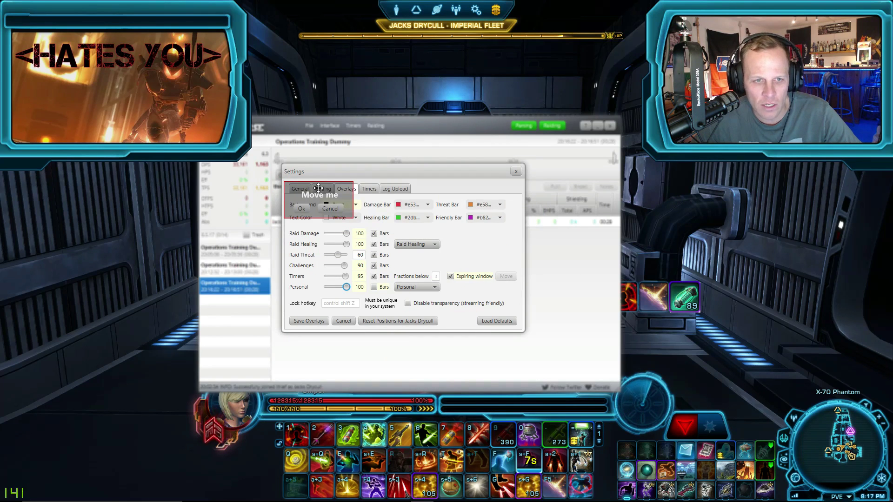
{"action": "left_click", "coordinate": [302, 209]}
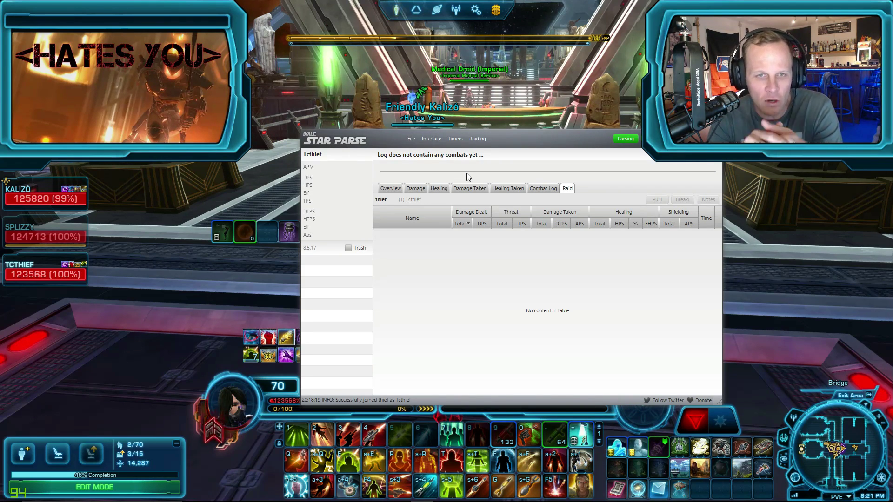
- Show the Raid Hots overlay over the game's raid frames
{"action": "left_click", "coordinate": [427, 139]}
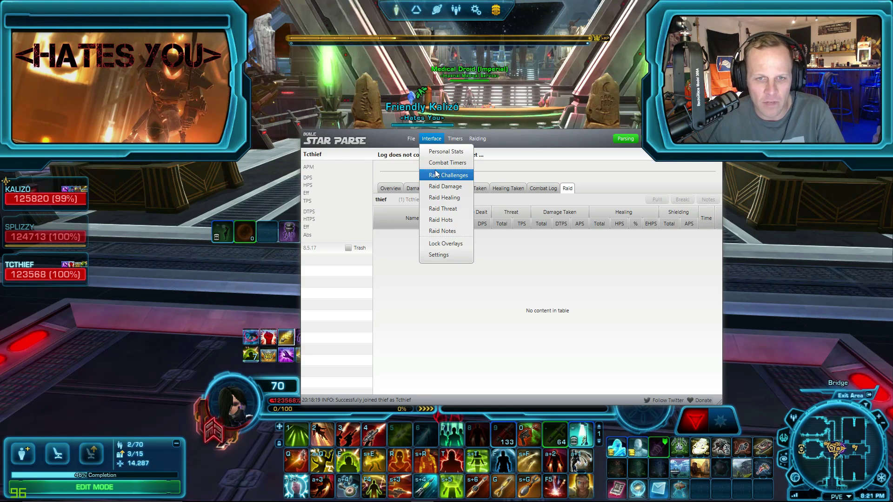
{"action": "mouse_move", "coordinate": [448, 138]}
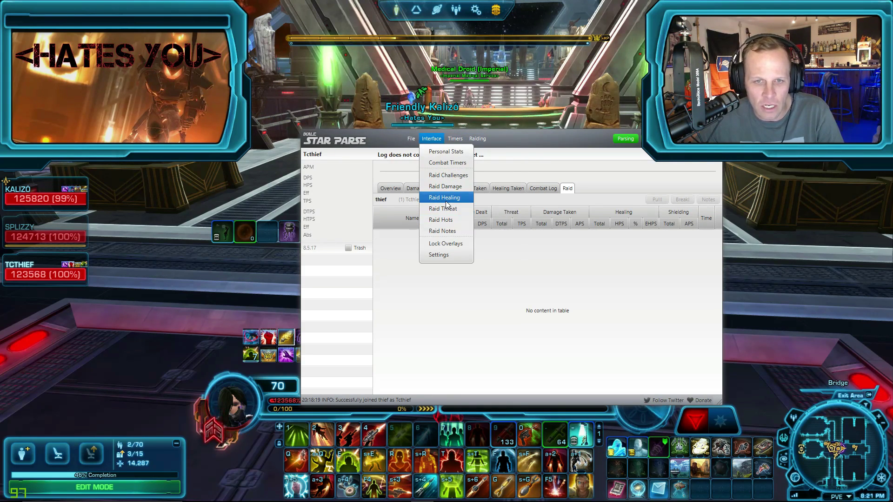
{"action": "left_click", "coordinate": [446, 220]}
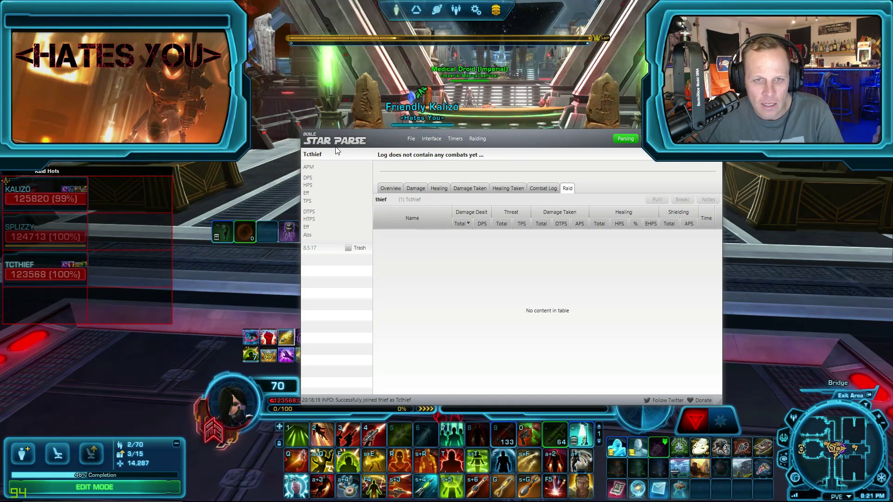
{"action": "left_click", "coordinate": [432, 138]}
{"action": "left_click", "coordinate": [444, 230]}
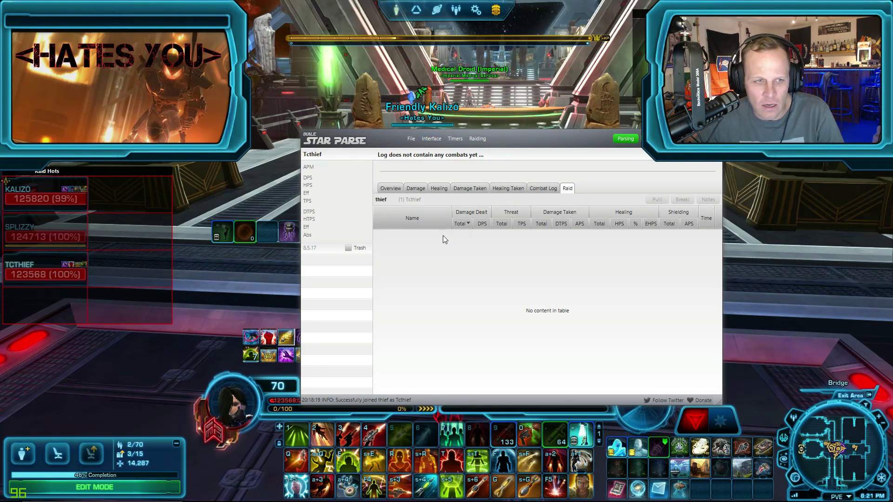
{"action": "mouse_move", "coordinate": [157, 253]}
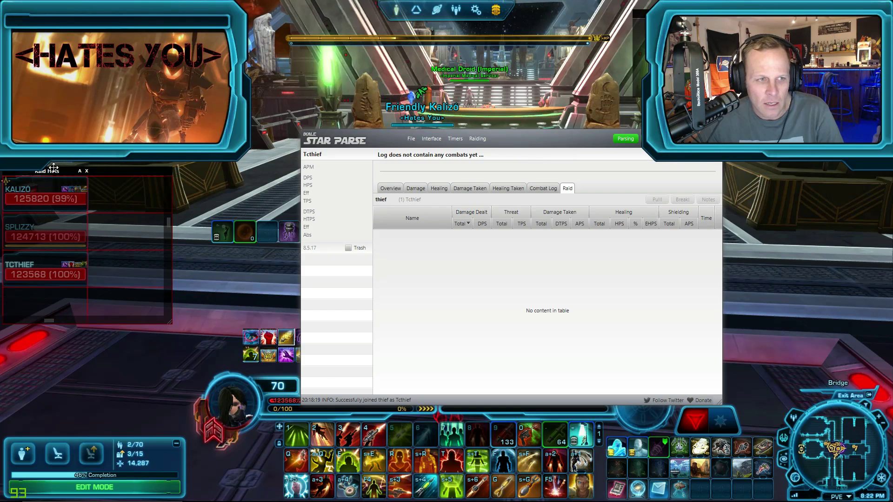
{"action": "left_click", "coordinate": [432, 139]}
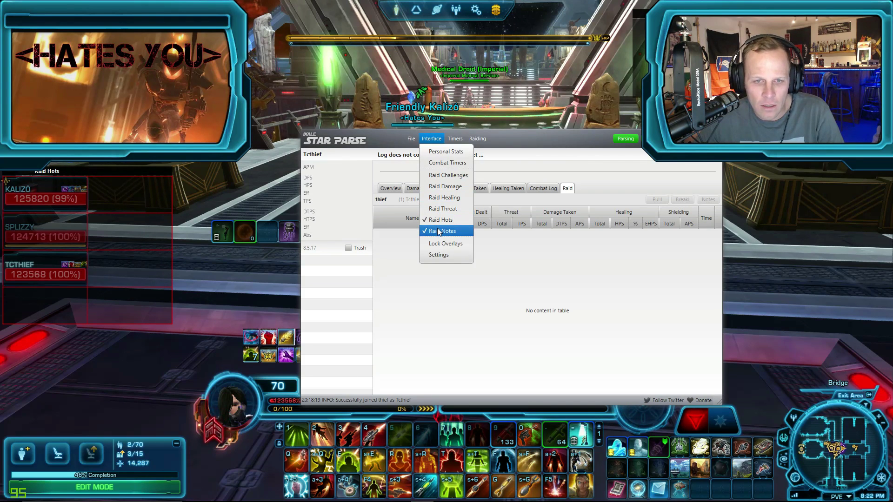
{"action": "left_click", "coordinate": [440, 231]}
- Lock the overlays to preview the raid frames without the Raid Hots grid, and unlock them again
{"action": "left_click", "coordinate": [432, 138]}
{"action": "left_click", "coordinate": [444, 244]}
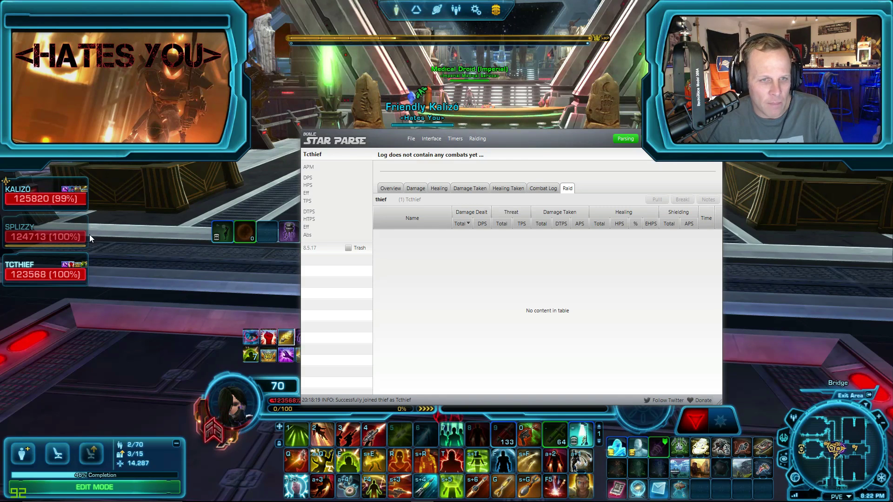
{"action": "left_click", "coordinate": [432, 138]}
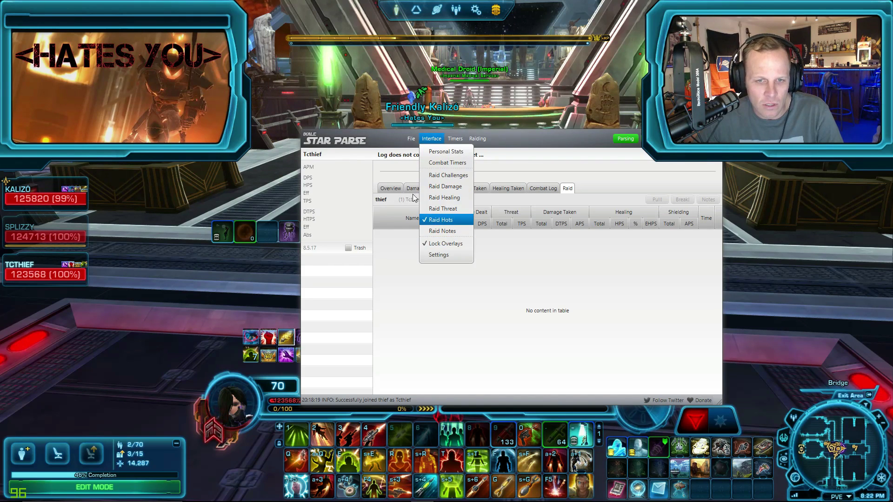
{"action": "left_click", "coordinate": [438, 245]}
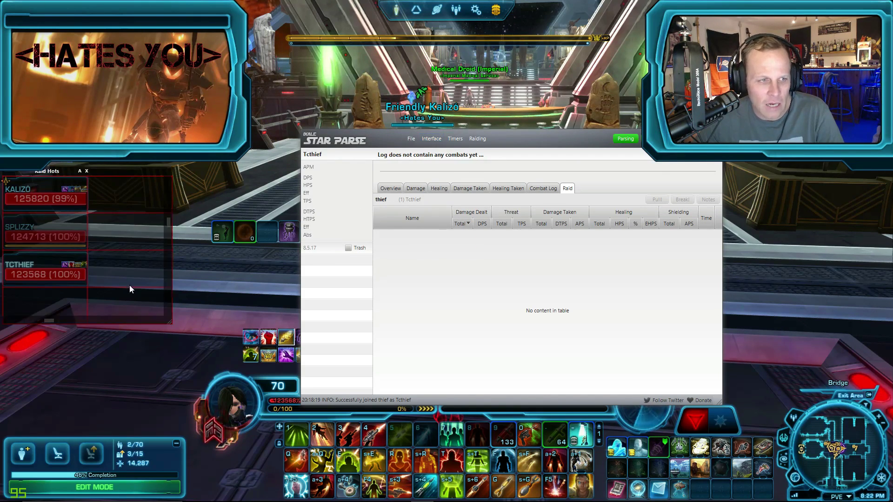
- Align the Raid Hots overlay with the raid frames by nudging it left and widening it slightly, and lock the overlays
{"action": "mouse_move", "coordinate": [51, 171]}
{"action": "left_mouse_down"}
{"action": "mouse_move", "coordinate": [228, 137]}
{"action": "mouse_move", "coordinate": [277, 115]}
{"action": "mouse_move", "coordinate": [195, 147]}
{"action": "mouse_move", "coordinate": [50, 171]}
{"action": "left_mouse_up"}
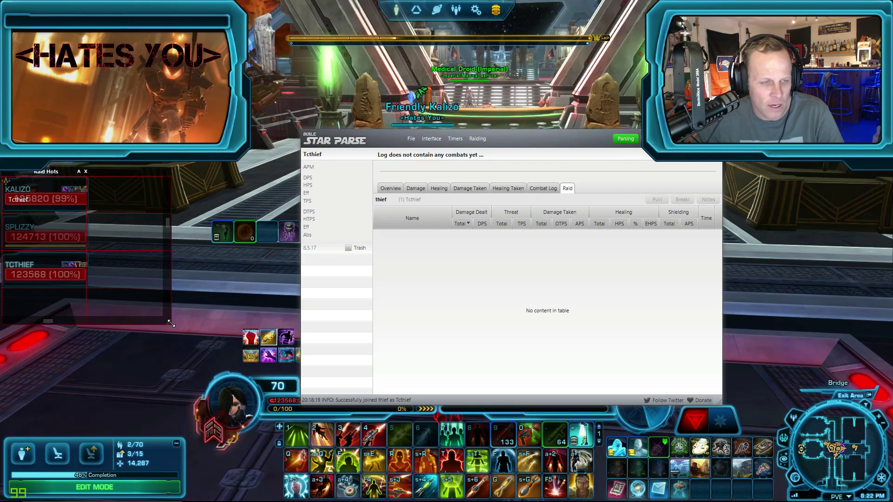
{"action": "mouse_move", "coordinate": [171, 324]}
{"action": "left_mouse_down"}
{"action": "mouse_move", "coordinate": [190, 328]}
{"action": "mouse_move", "coordinate": [177, 324]}
{"action": "left_mouse_up"}
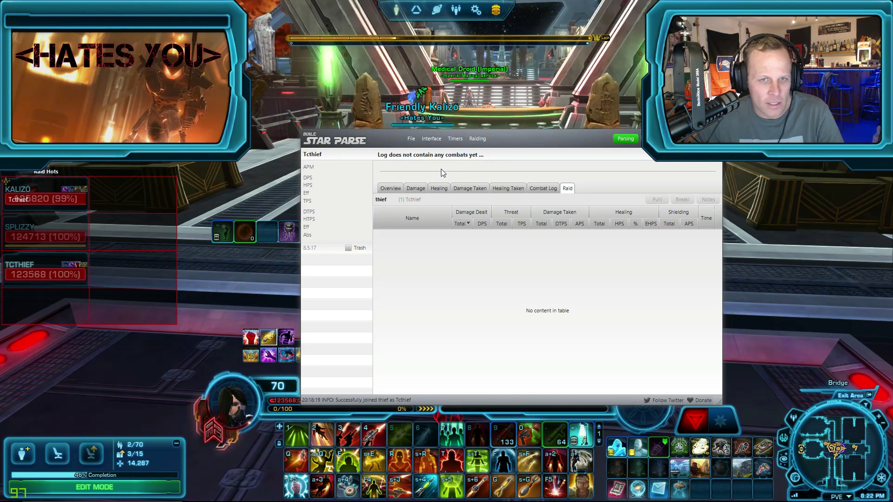
{"action": "left_click", "coordinate": [431, 139]}
{"action": "left_click", "coordinate": [430, 247]}
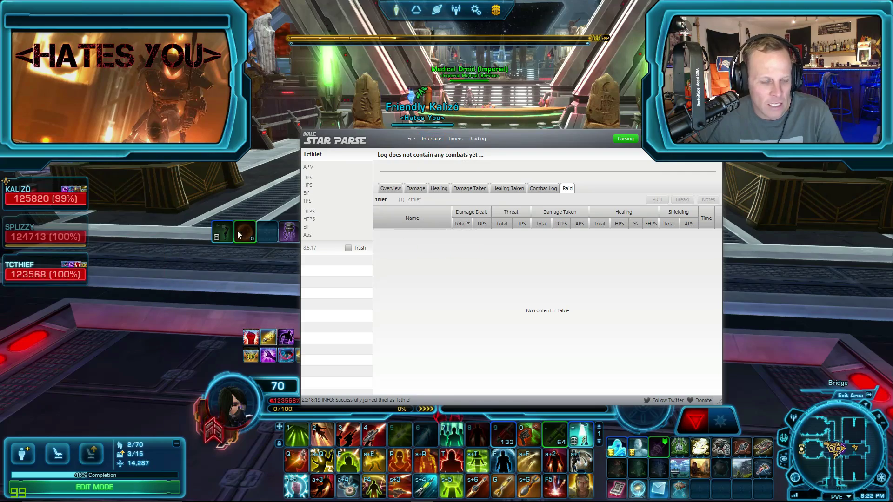
- Switch to Star Wars: The Old Republic, cast heals on your own character and the first group member, and clear the target
{"action": "key", "text": "alt+Tab"}
{"action": "key", "text": "F1"}
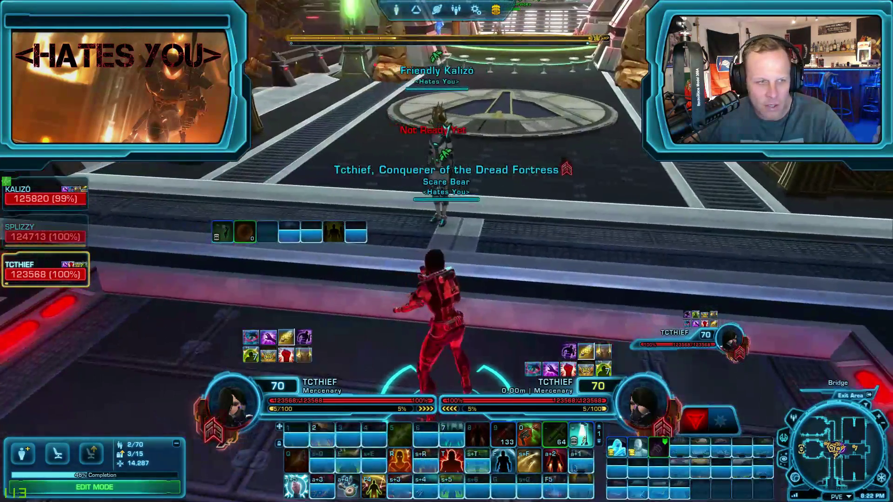
{"action": "left_click", "coordinate": [34, 199]}
{"action": "key", "text": "d"}
{"action": "key", "text": "a"}
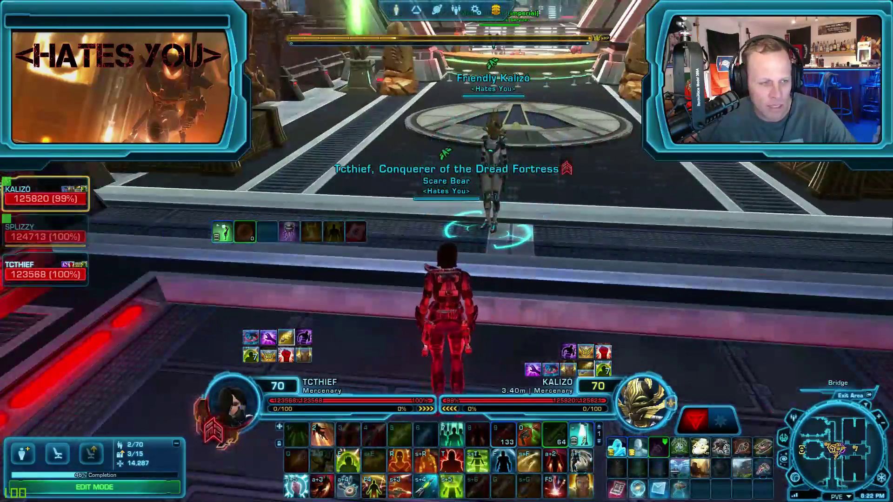
{"action": "key", "text": "Escape"}
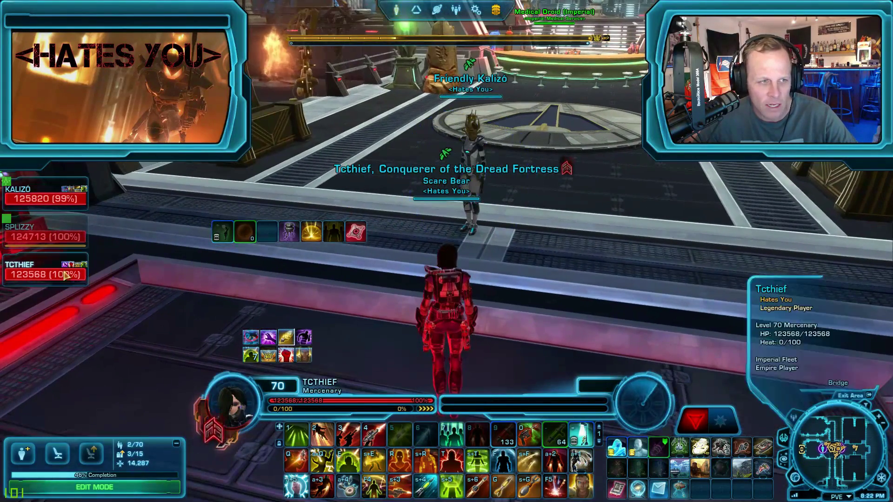
- Target the group member in the first raid frame again and cast another heal on them
{"action": "left_click", "coordinate": [37, 196]}
{"action": "key", "text": "1"}
{"action": "key", "text": "2"}
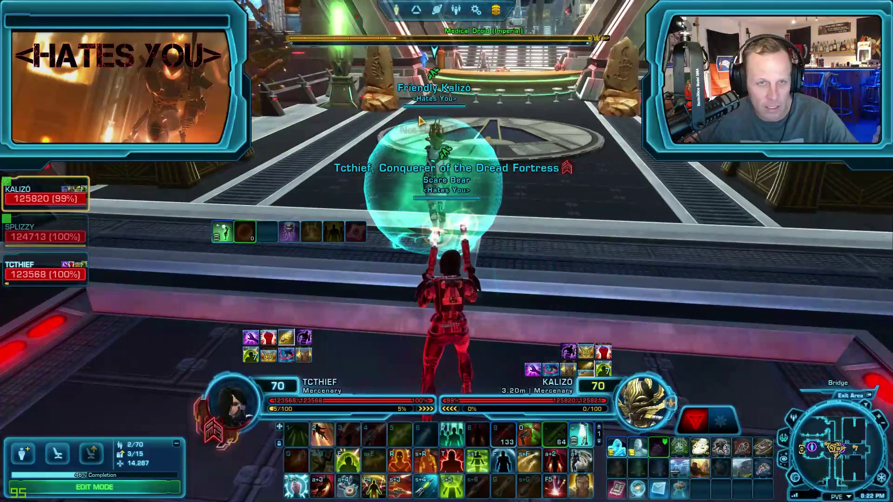
- Switch to StarParse, unlock the overlays and match the Raid Hots names to the raid frames, with the teammate second and your own character fourth
{"action": "key", "text": "alt+Tab"}
{"action": "key", "text": "alt+Tab"}
{"action": "left_click", "coordinate": [432, 140]}
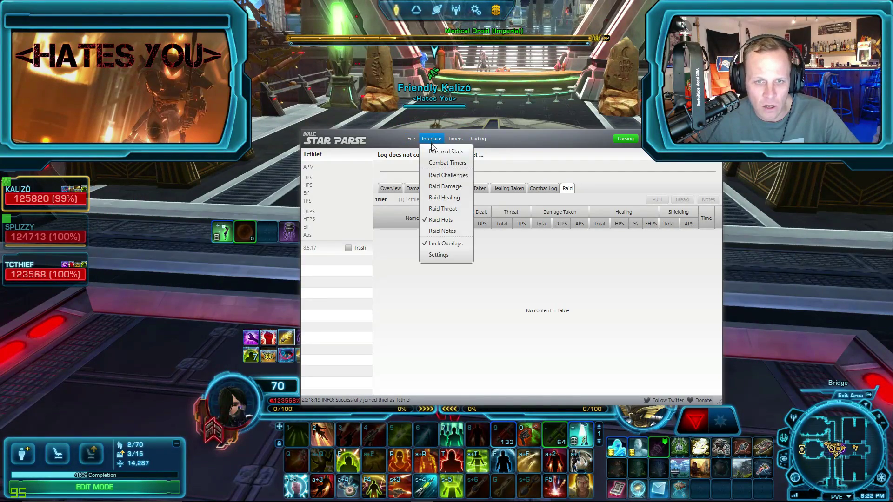
{"action": "left_click", "coordinate": [442, 243]}
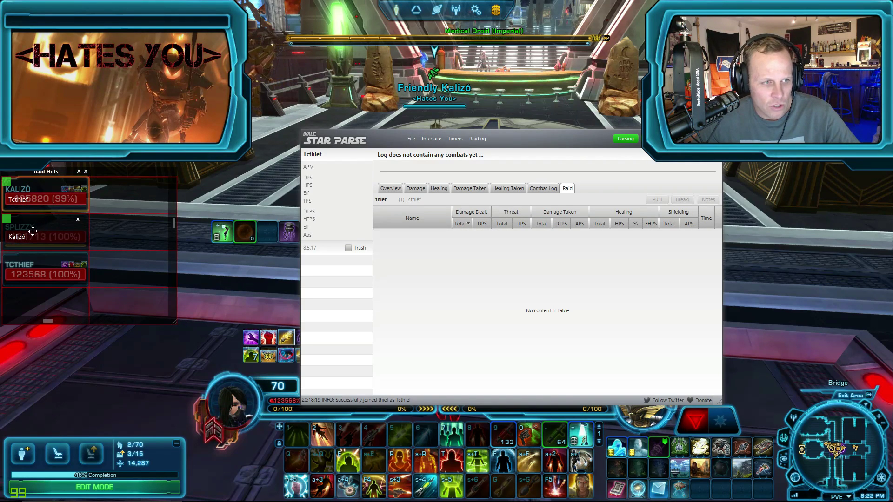
{"action": "left_click_drag", "start_coordinate": [32, 232], "coordinate": [60, 207]}
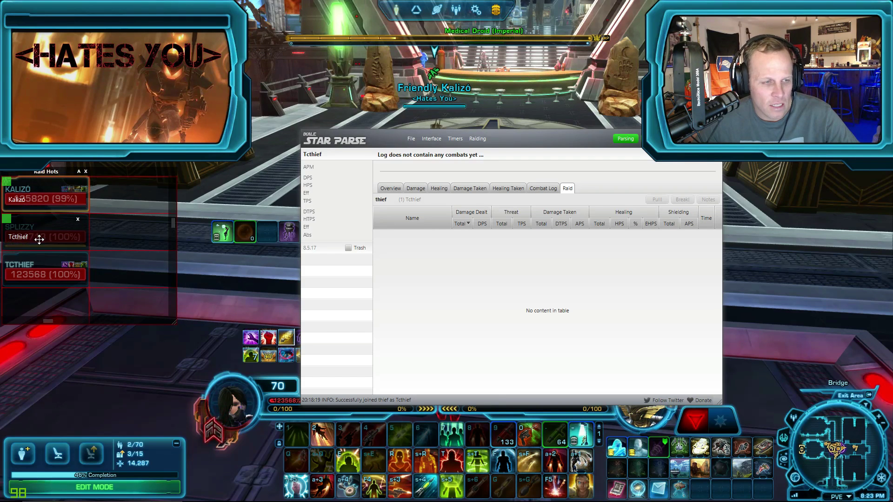
{"action": "left_click_drag", "start_coordinate": [32, 228], "coordinate": [31, 265]}
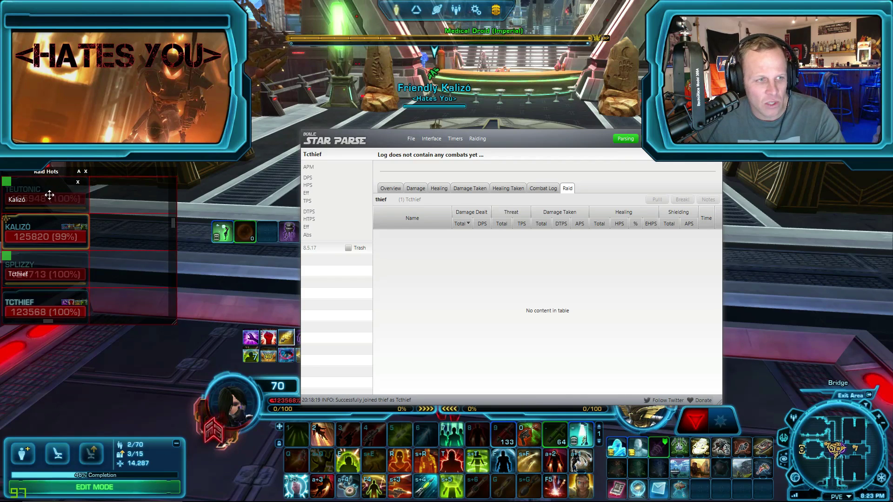
{"action": "left_click_drag", "start_coordinate": [48, 194], "coordinate": [50, 234]}
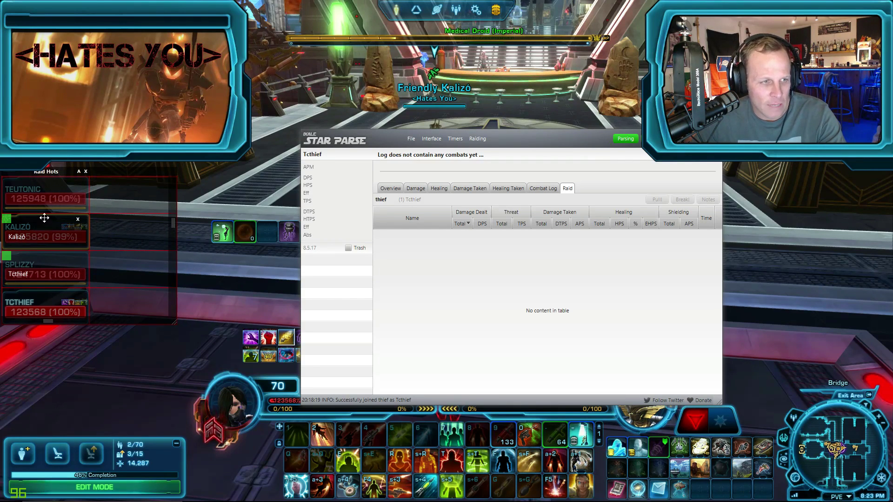
{"action": "left_click_drag", "start_coordinate": [52, 275], "coordinate": [45, 311]}
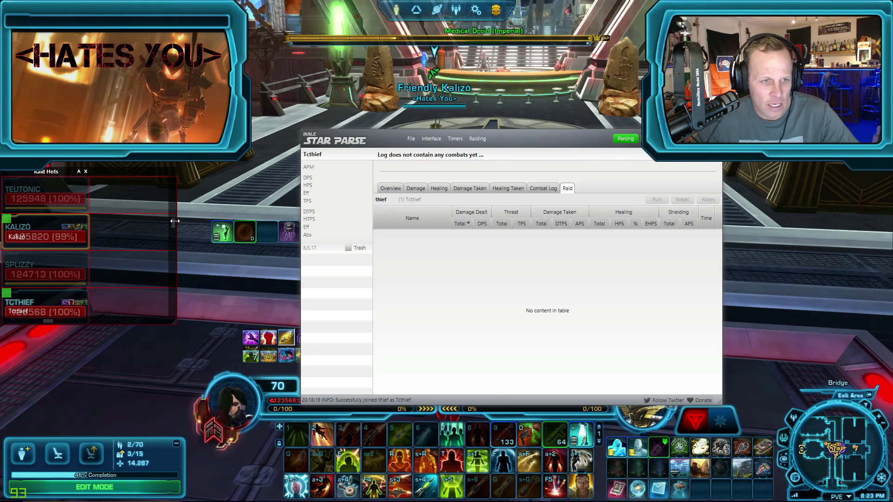
- Try widening the Raid Hots grid to three and four columns, and shrink it back to two columns
{"action": "left_click_drag", "start_coordinate": [174, 221], "coordinate": [226, 221]}
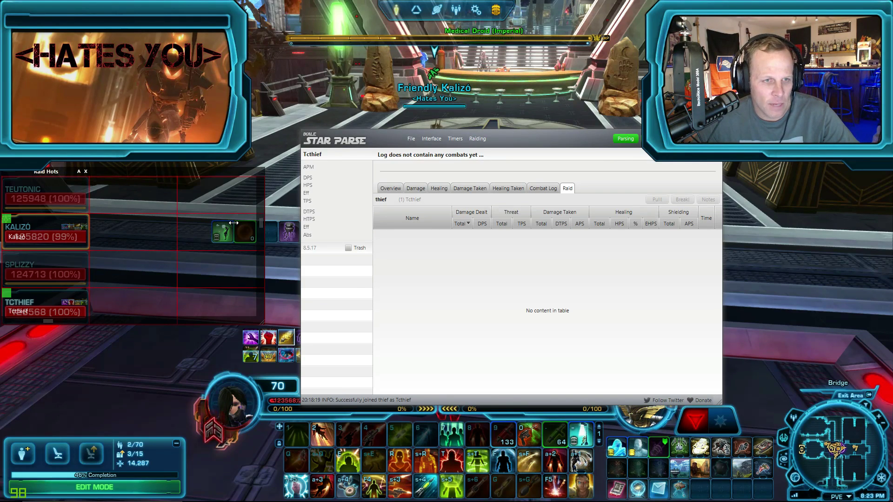
{"action": "left_click_drag", "start_coordinate": [299, 223], "coordinate": [209, 231]}
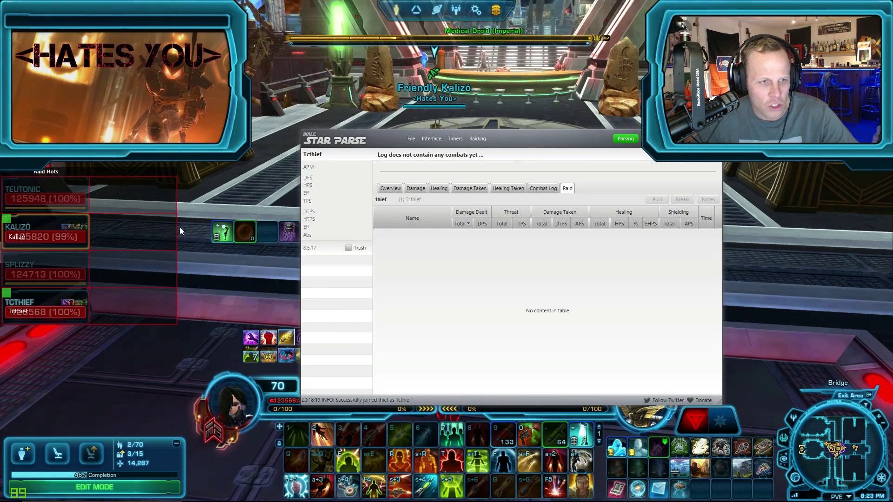
{"action": "left_click_drag", "start_coordinate": [175, 223], "coordinate": [357, 231]}
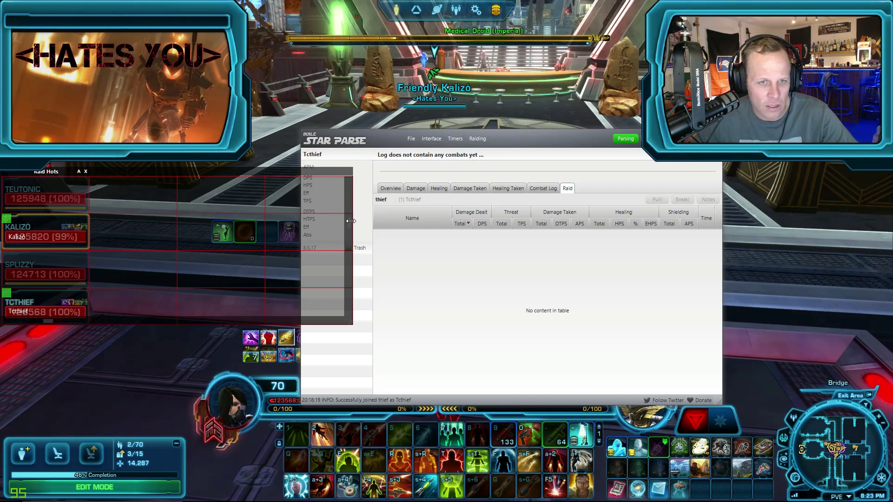
{"action": "left_click_drag", "start_coordinate": [351, 222], "coordinate": [85, 232]}
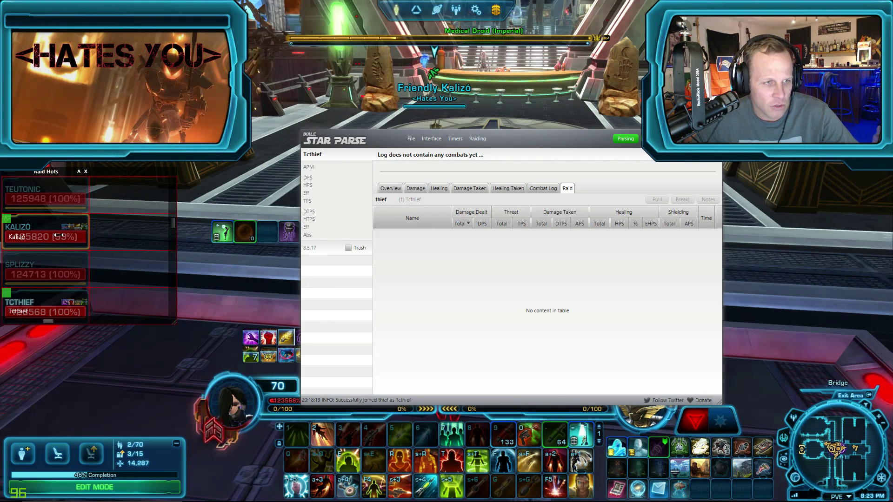
{"action": "mouse_move", "coordinate": [207, 226]}
{"action": "left_mouse_down"}
{"action": "mouse_move", "coordinate": [266, 230]}
{"action": "mouse_move", "coordinate": [168, 237]}
{"action": "left_mouse_up"}
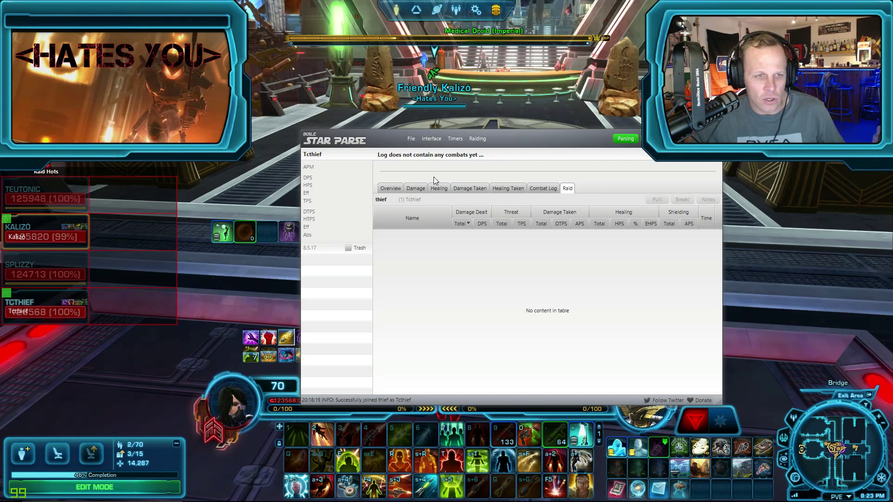
- Lock the overlays, return to Star Wars: The Old Republic and target your own character in the fourth raid frame
{"action": "left_click", "coordinate": [431, 139]}
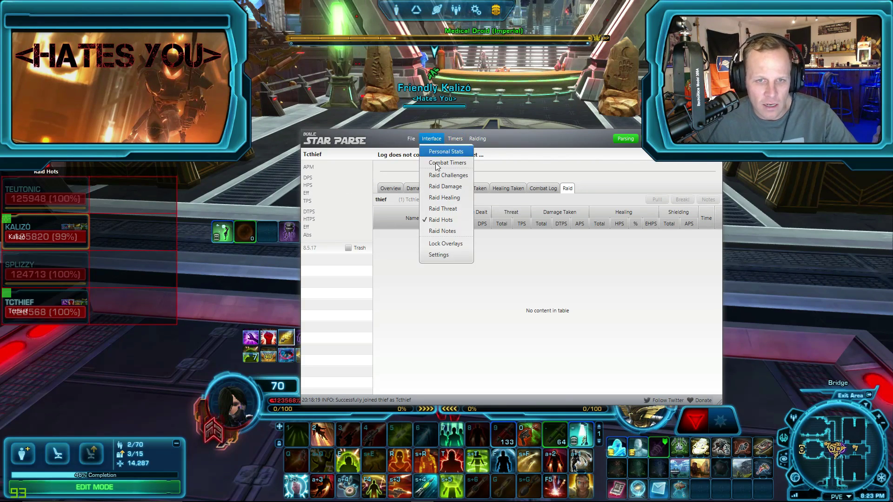
{"action": "left_click", "coordinate": [446, 243]}
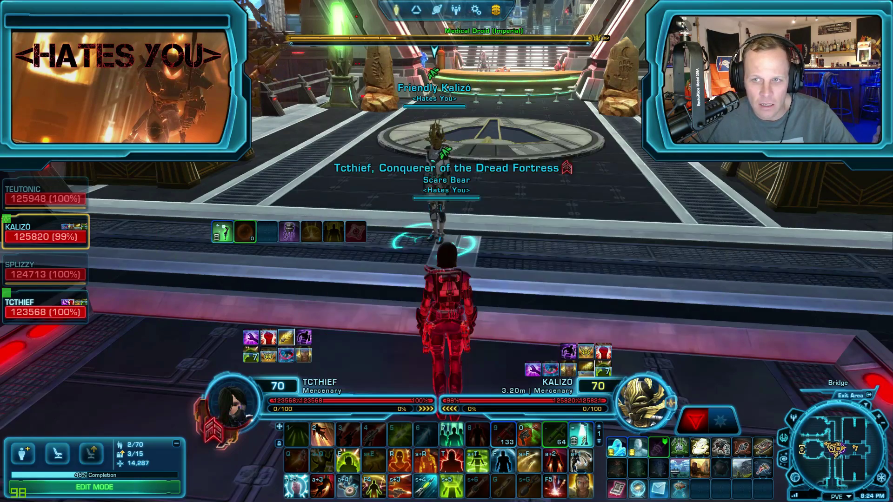
{"action": "key", "text": "alt+Tab"}
{"action": "key", "text": "w"}
{"action": "left_click", "coordinate": [80, 306]}
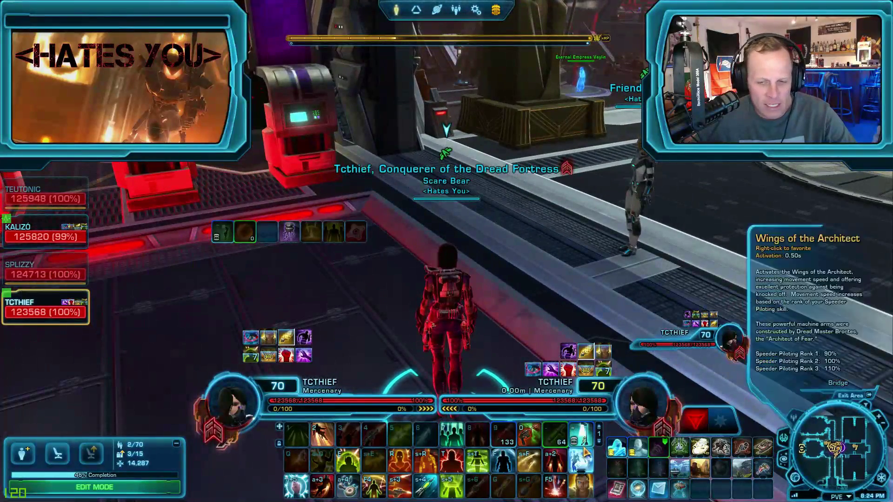
{"action": "key", "text": "d"}
{"action": "key", "text": "a"}
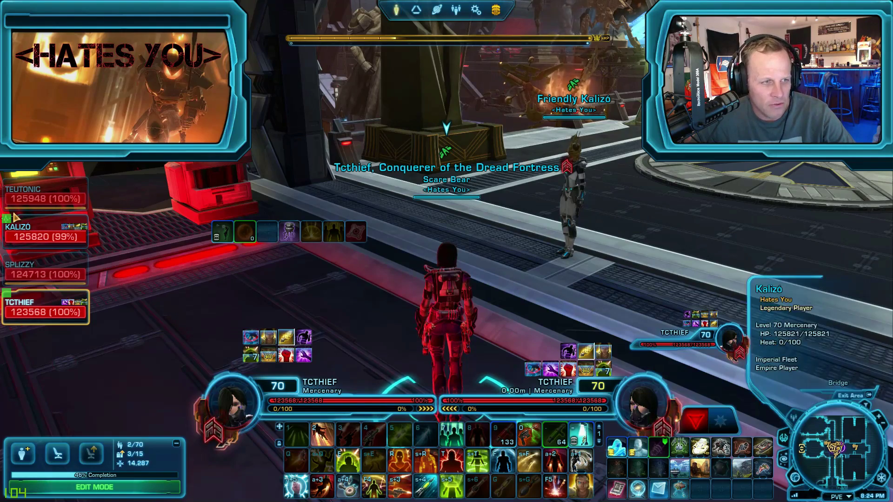
- Cast a heal on the teammate in the second raid frame, and target your own character for another heal
{"action": "left_click_drag", "start_coordinate": [279, 176], "coordinate": [354, 178]}
{"action": "left_click", "coordinate": [45, 231]}
{"action": "key", "text": "1"}
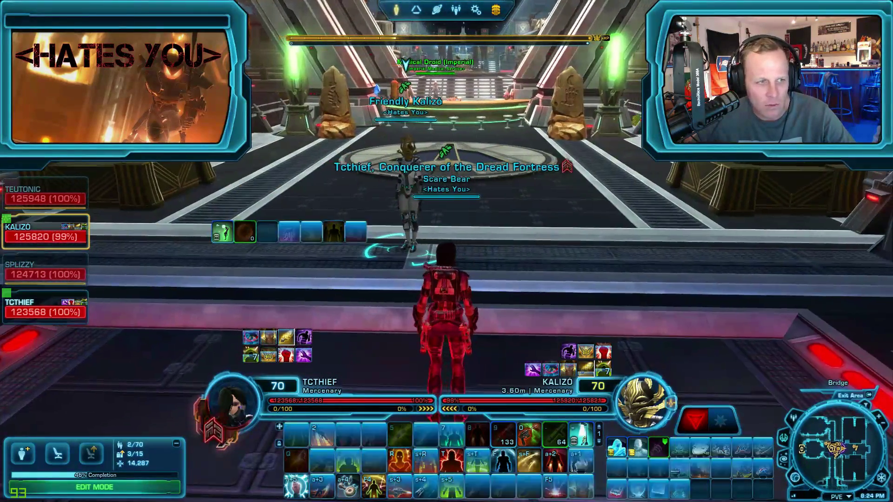
{"action": "key", "text": "F1"}
{"action": "mouse_move", "coordinate": [345, 200]}
{"action": "left_mouse_down"}
{"action": "mouse_move", "coordinate": [391, 201]}
{"action": "mouse_move", "coordinate": [335, 200]}
{"action": "left_mouse_up"}
{"action": "left_click_drag", "start_coordinate": [433, 150], "coordinate": [372, 149]}
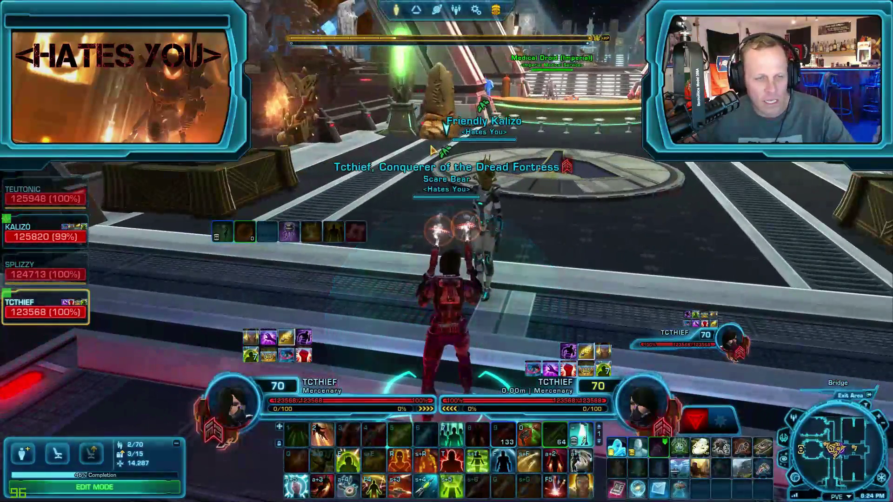